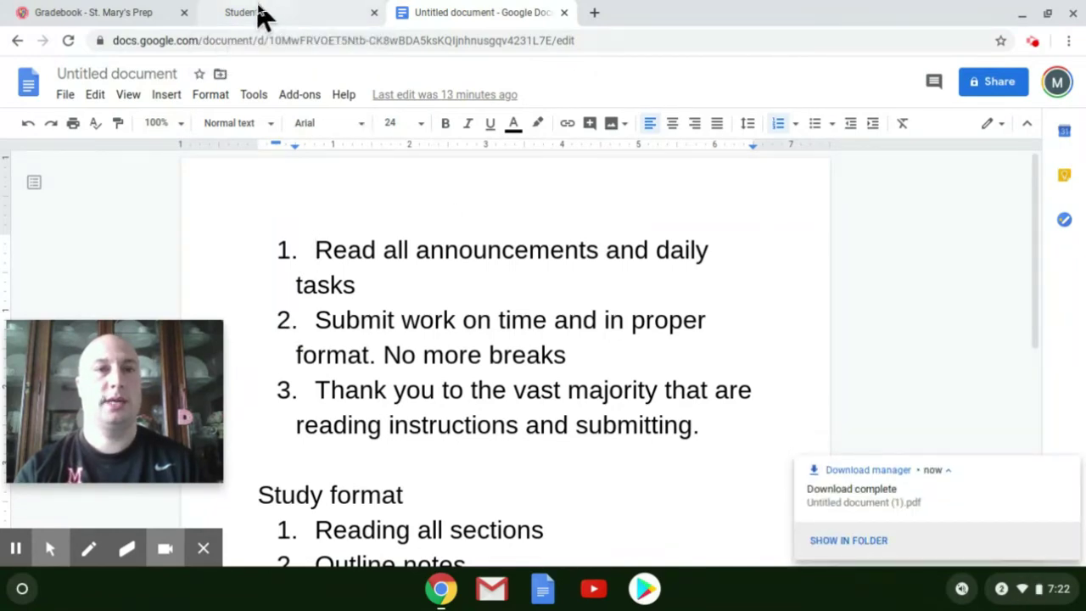
Switch to the school portal and open the Ch. 26 Sec. 3 Outline assignment of the AP World History and Geography - 5 class.
left_click(263, 15)
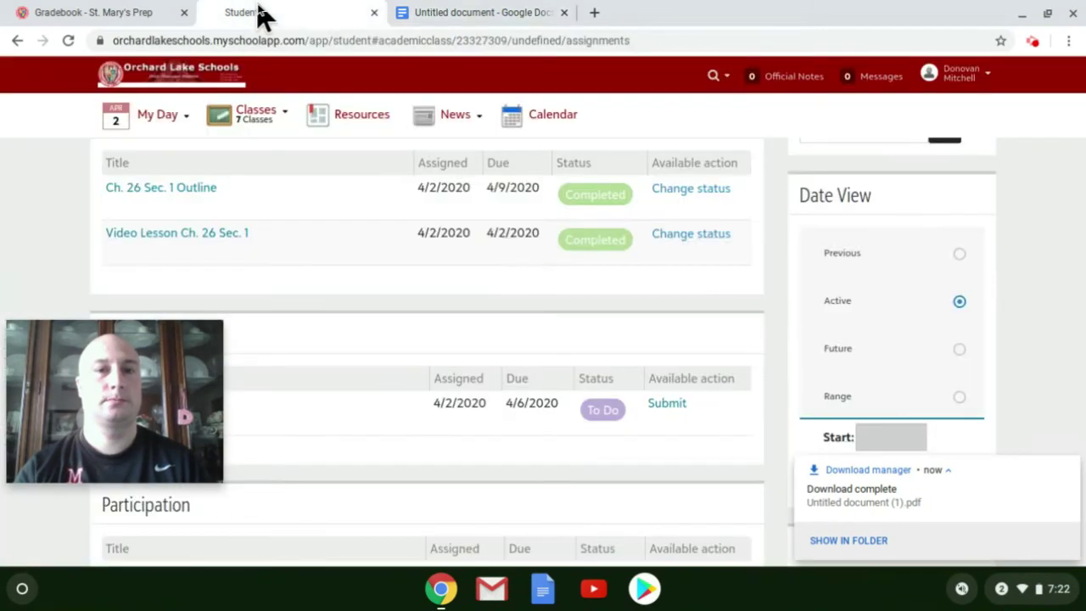
left_click_drag(189, 381, 1034, 525)
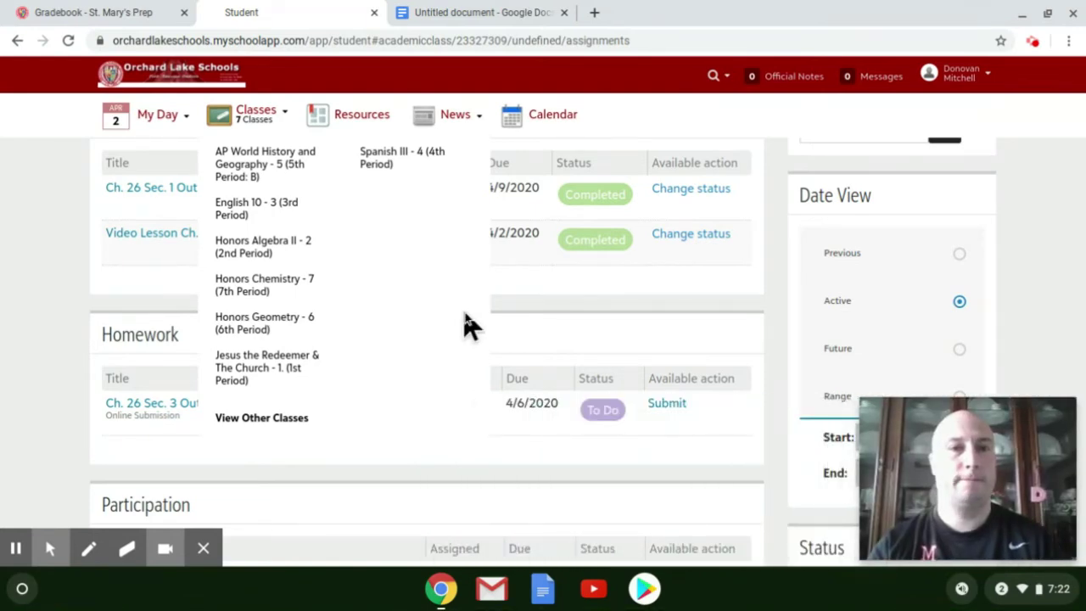
left_click(296, 165)
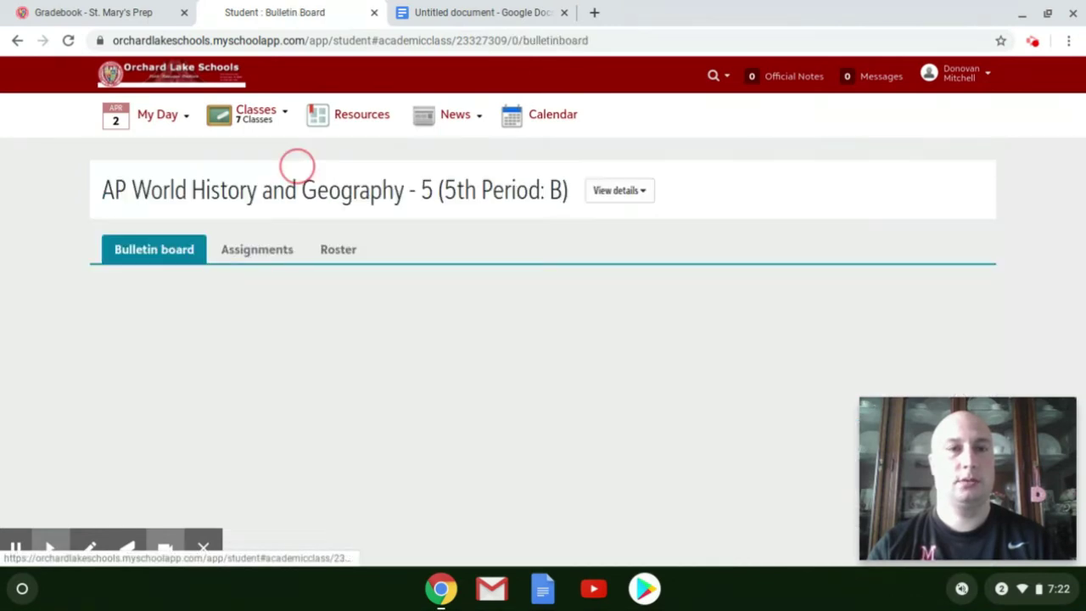
left_click(259, 252)
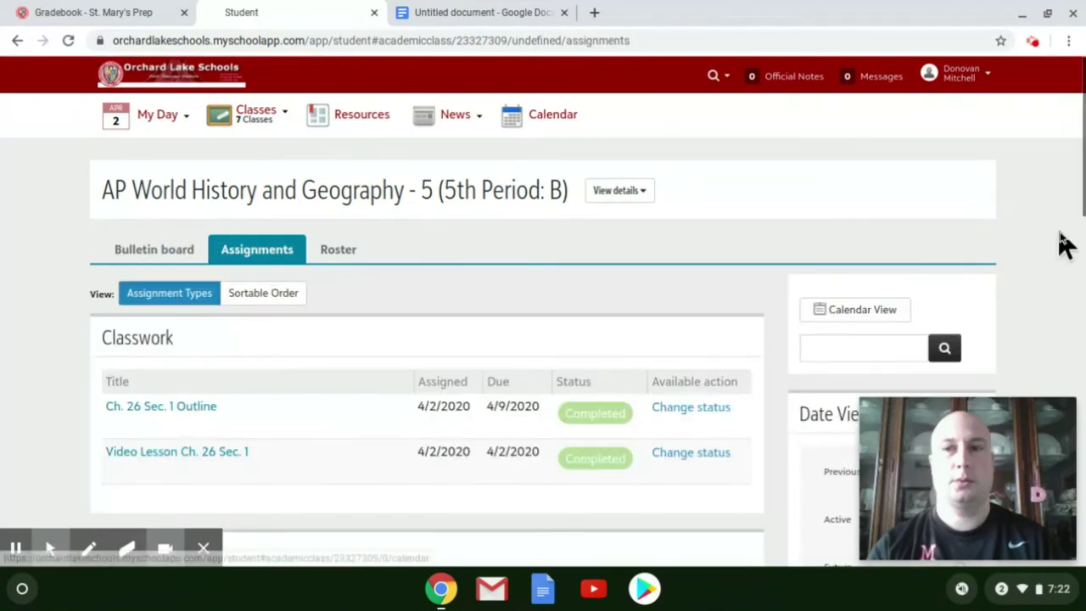
left_click_drag(1082, 120, 1083, 245)
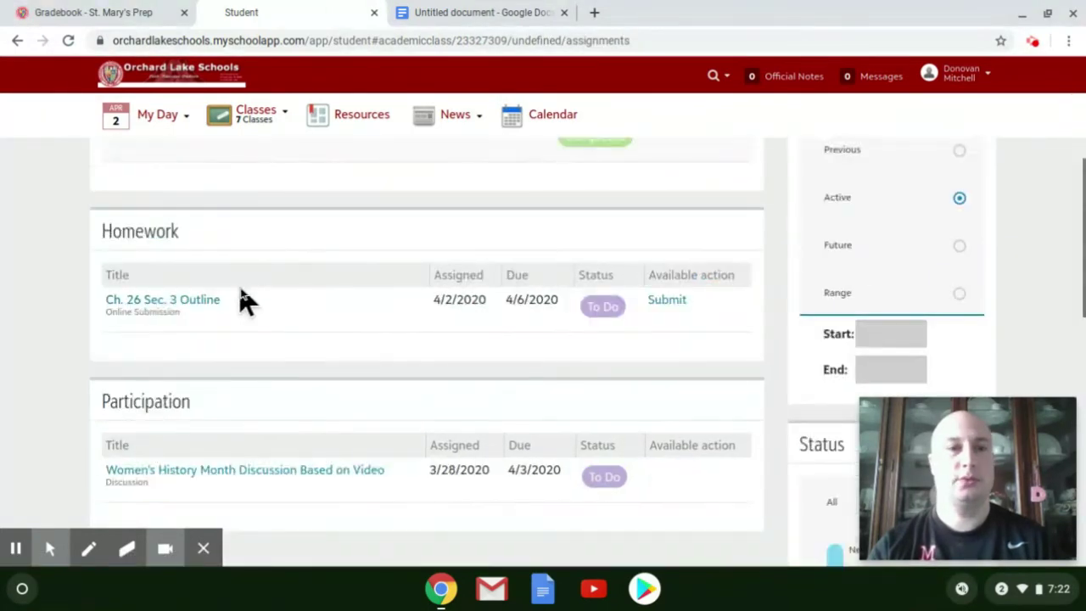
left_click(181, 302)
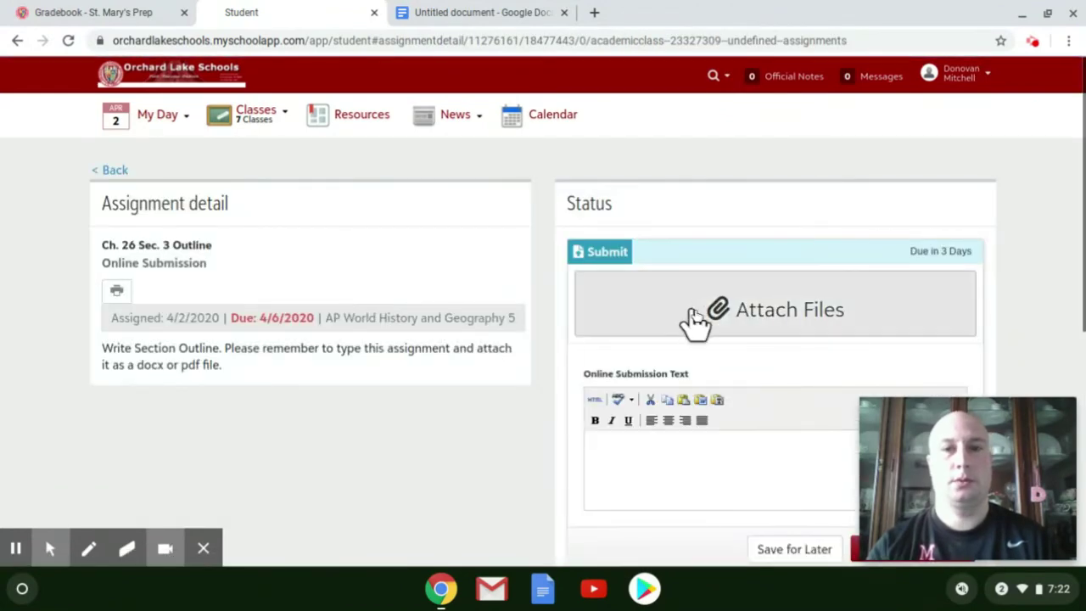
Try to attach the untitled Google Docs file from My Drive to the assignment submission.
left_click(711, 318)
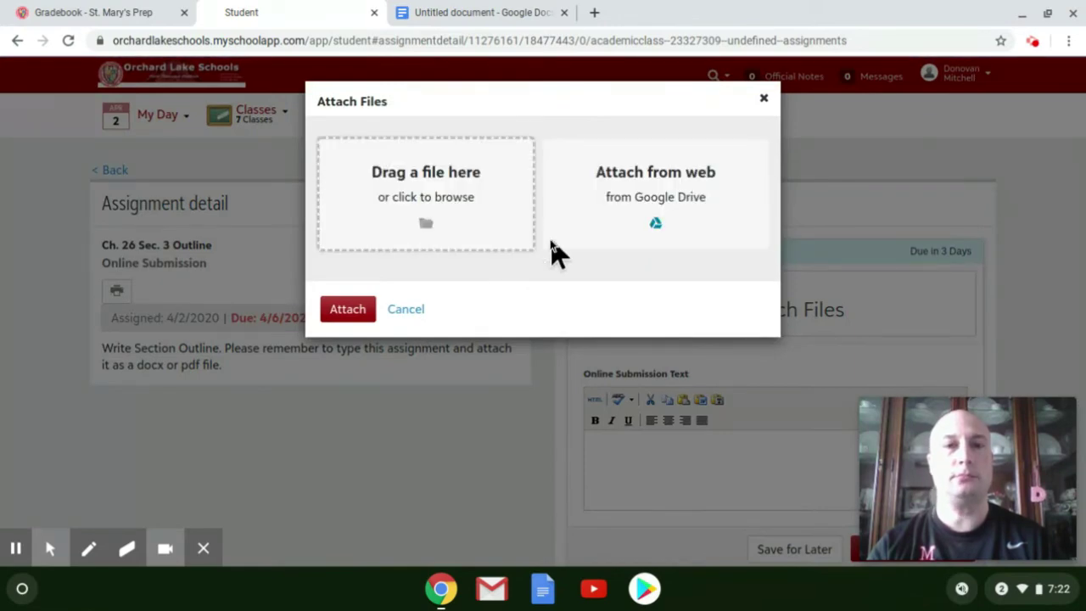
left_click(431, 230)
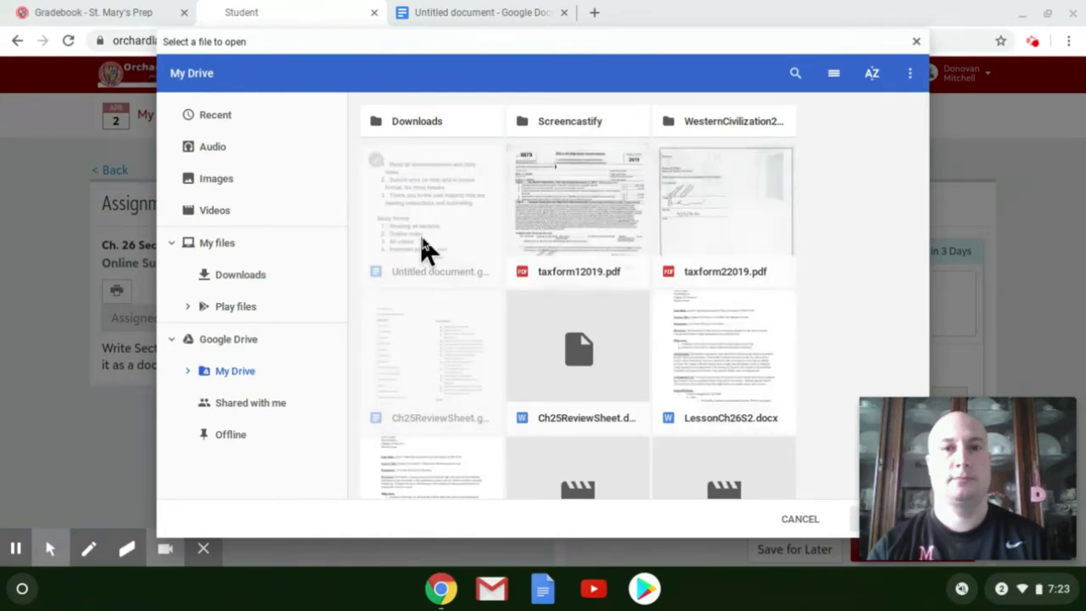
left_click(427, 249)
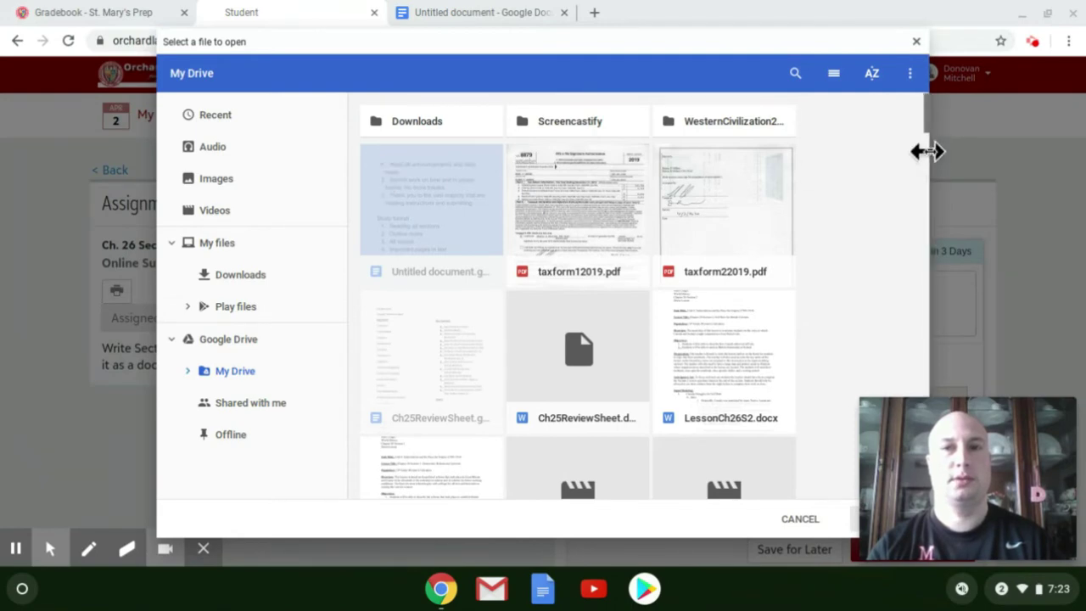
left_click(927, 140)
mouse_move(925, 130)
left_mouse_down()
mouse_move(913, 245)
mouse_move(917, 124)
left_mouse_up()
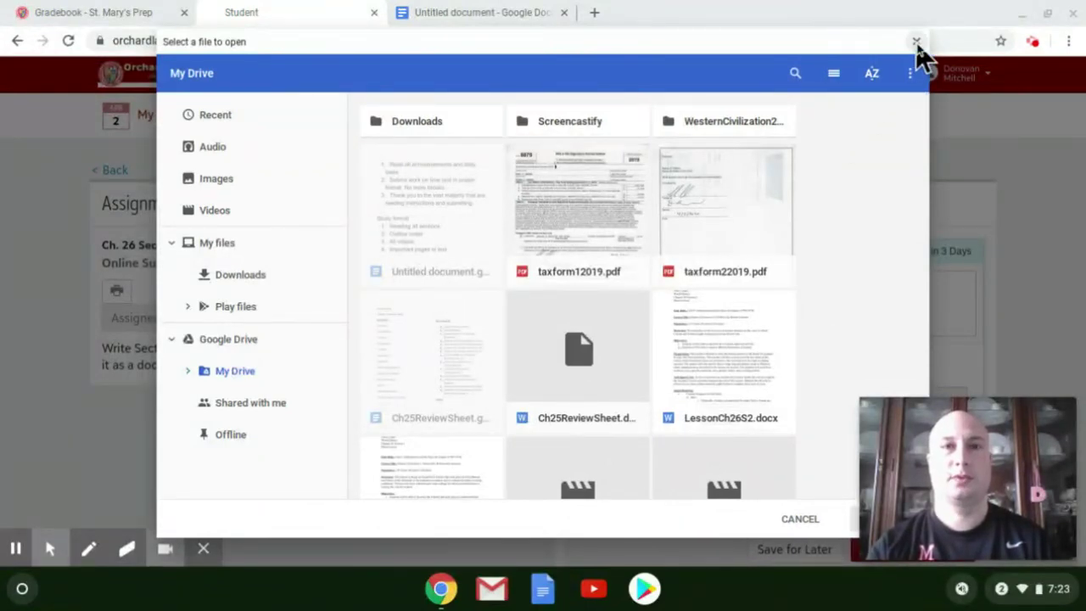
left_click(916, 41)
Switch to the untitled Google Docs document and download it in Microsoft Word (.docx) format.
left_click(458, 13)
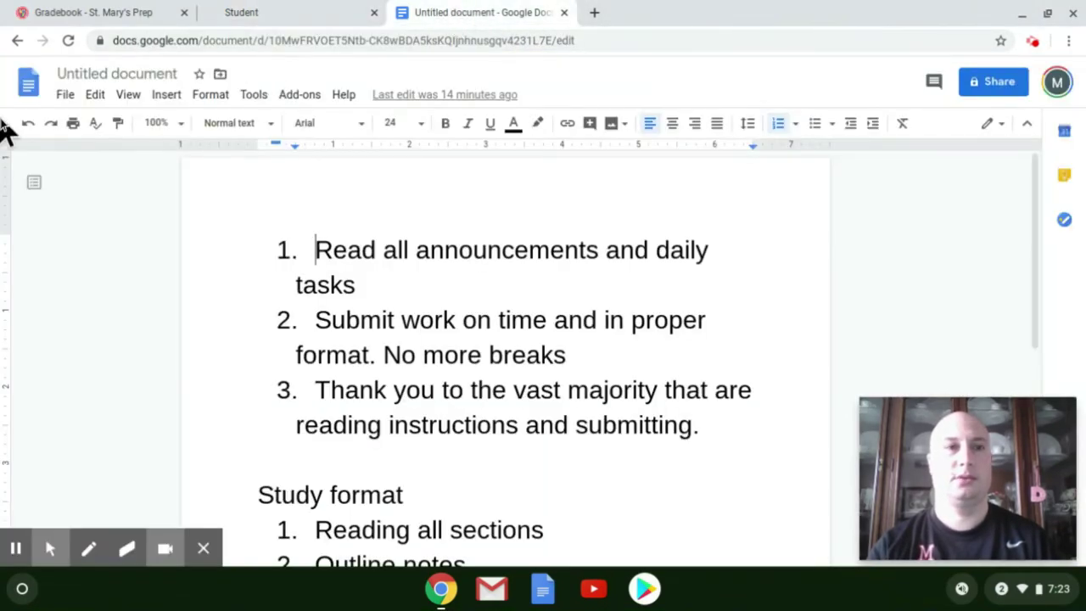
left_click(66, 96)
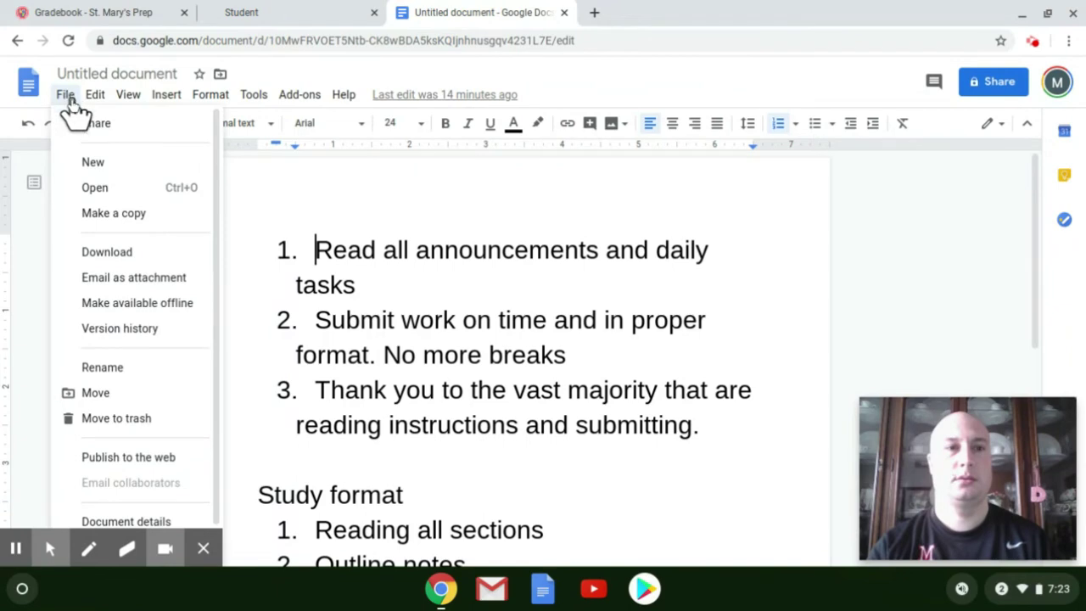
mouse_move(123, 254)
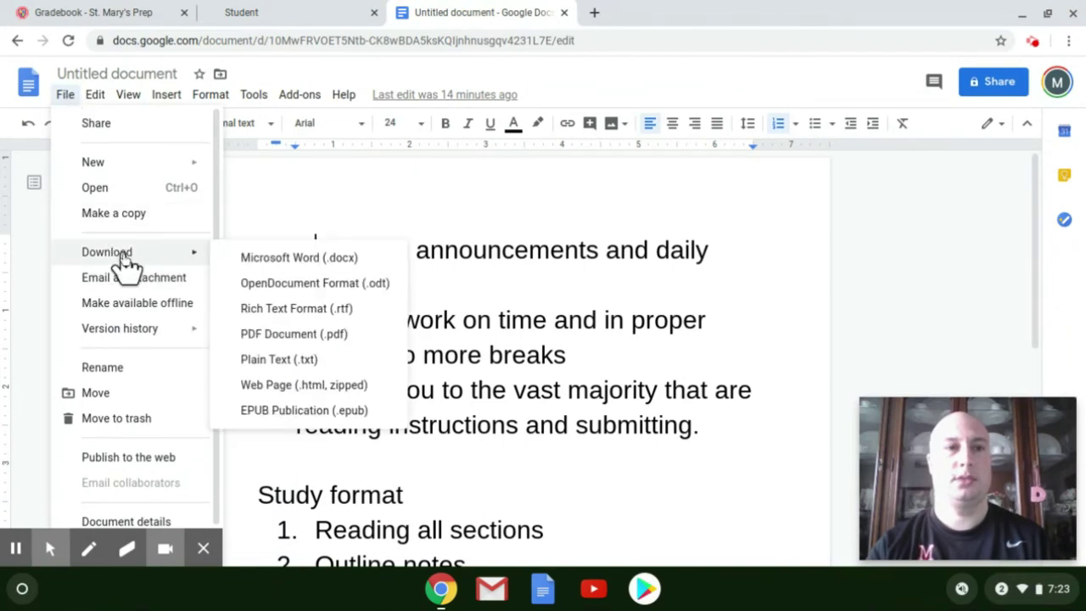
left_click(263, 263)
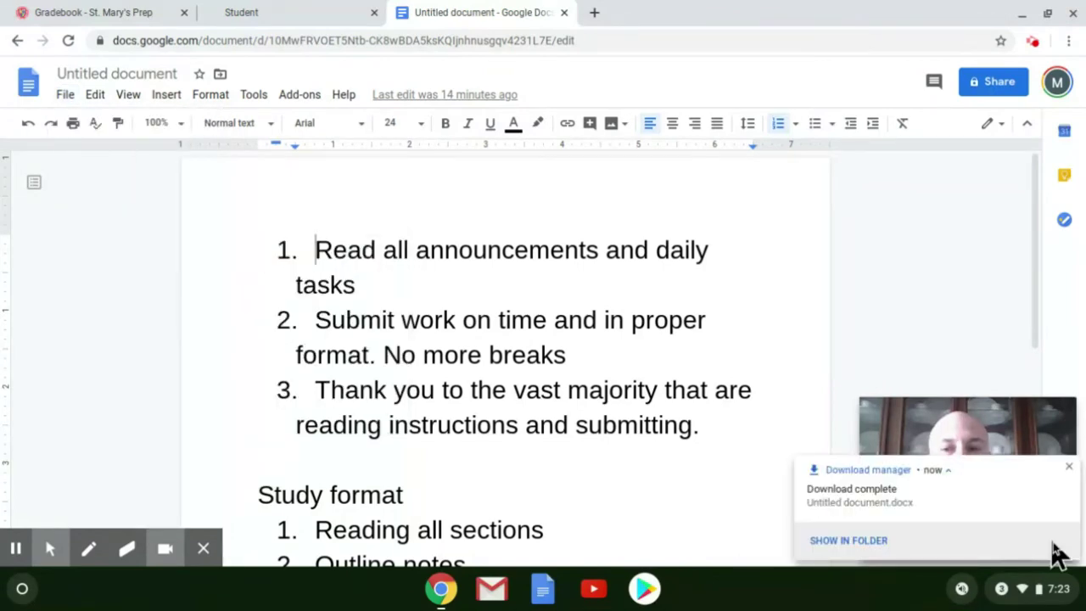
left_click(1069, 469)
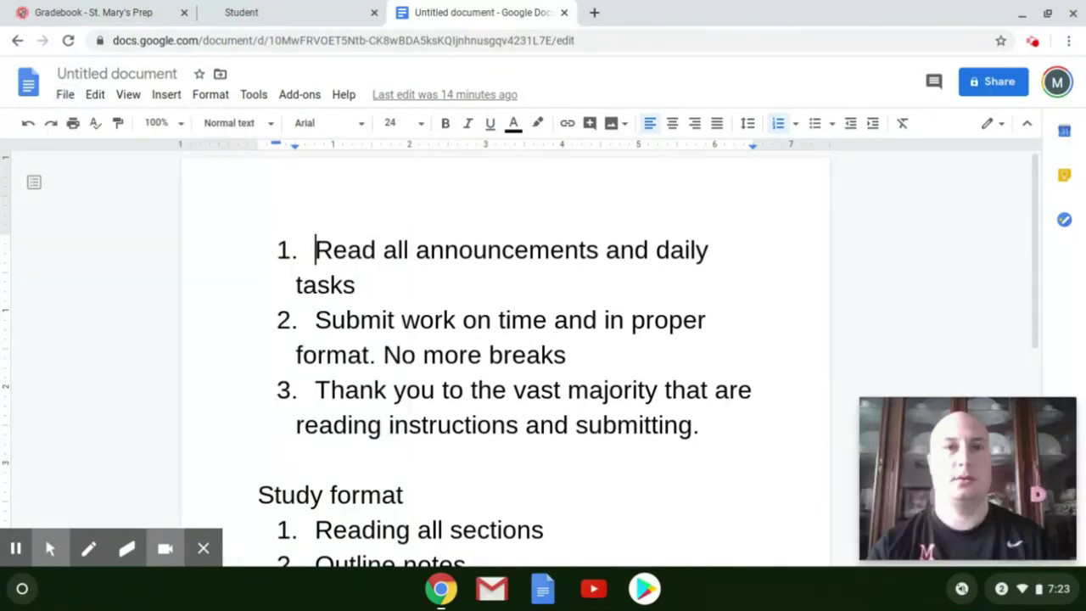
Return to the assignment page and try to find the downloaded Word file in My Drive's Downloads folder.
left_click(238, 12)
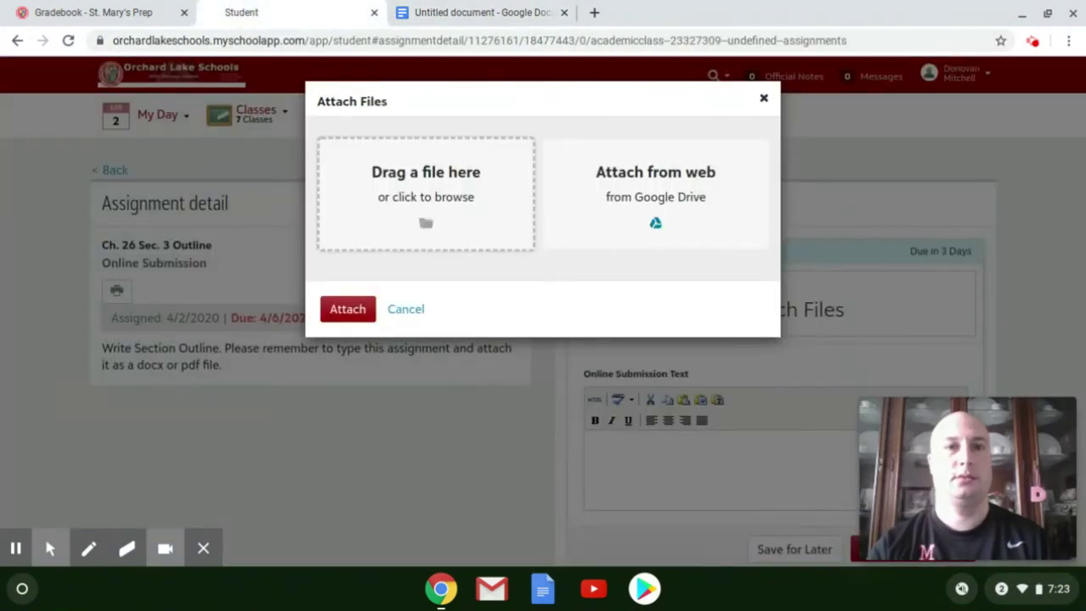
left_click(434, 229)
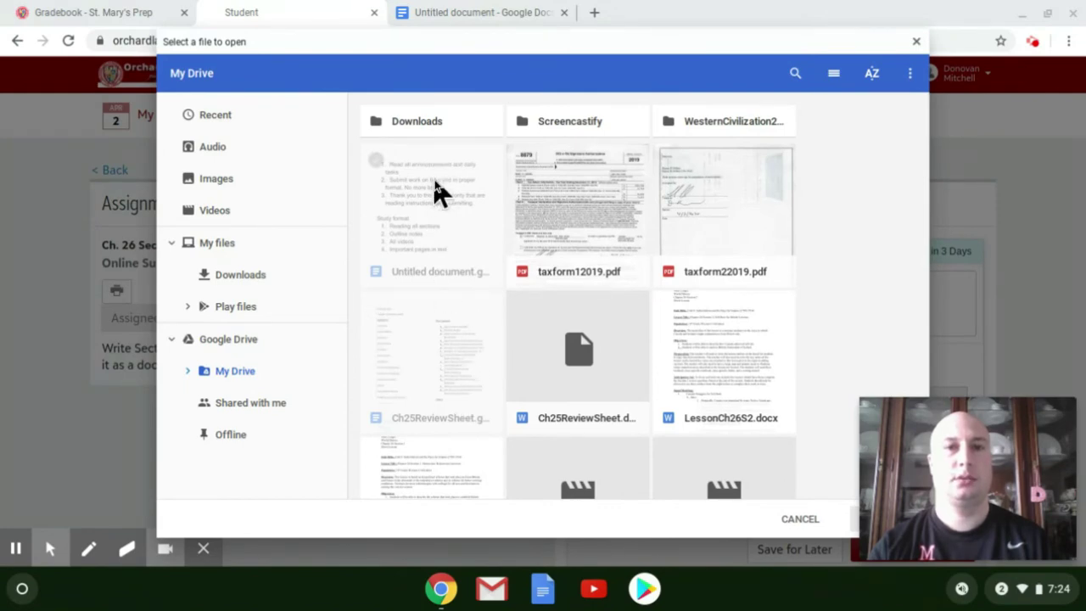
left_click(433, 134)
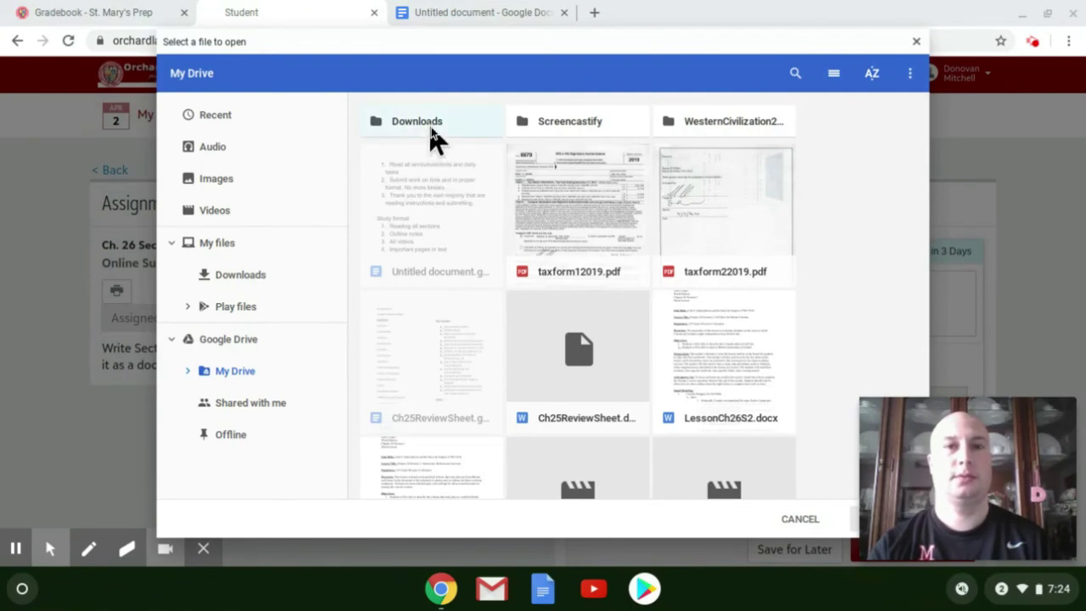
double_click(430, 129)
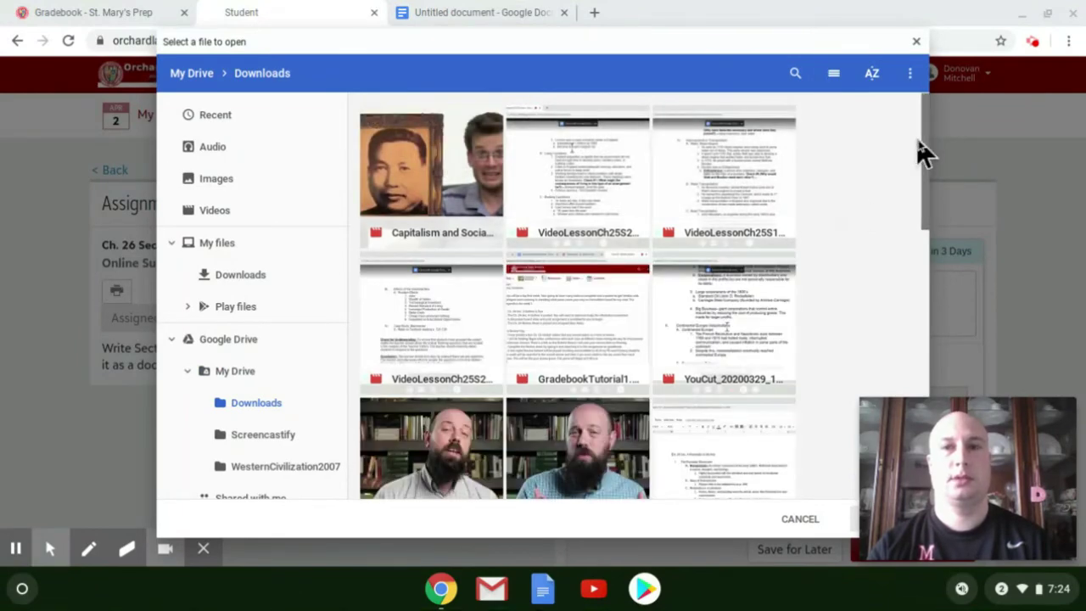
left_click_drag(928, 159, 925, 134)
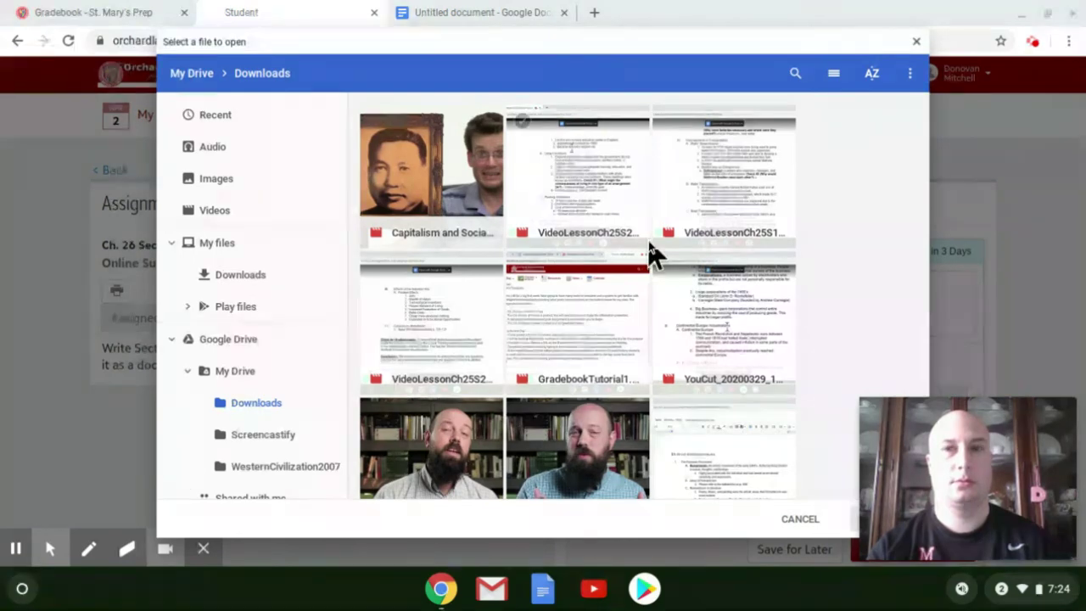
left_click(916, 40)
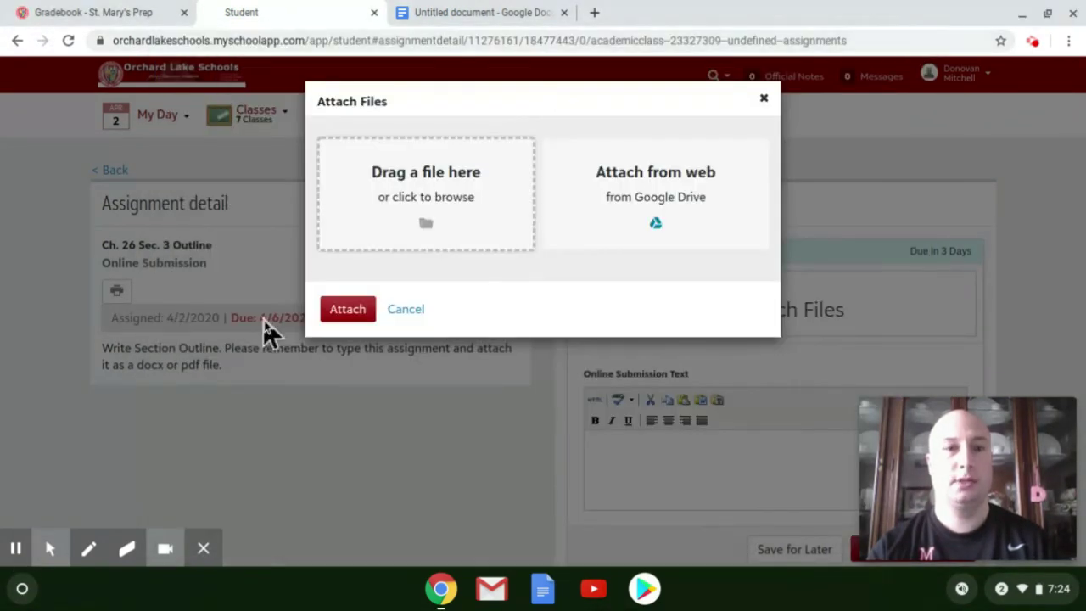
left_click(16, 547)
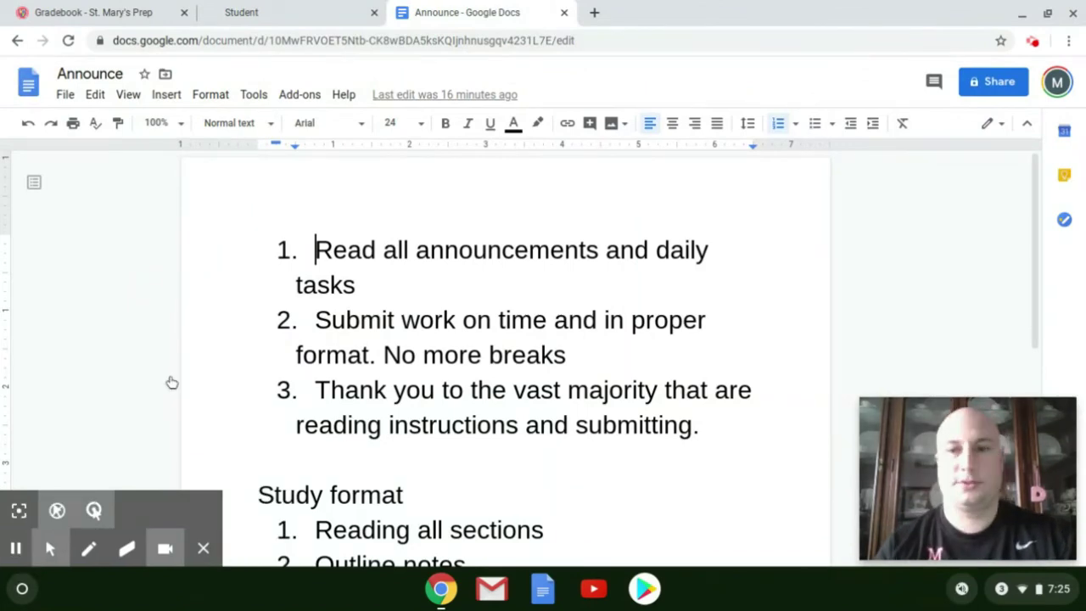
Download the Announce document from Google Docs in Microsoft Word (.docx) format.
left_click(67, 95)
mouse_move(127, 252)
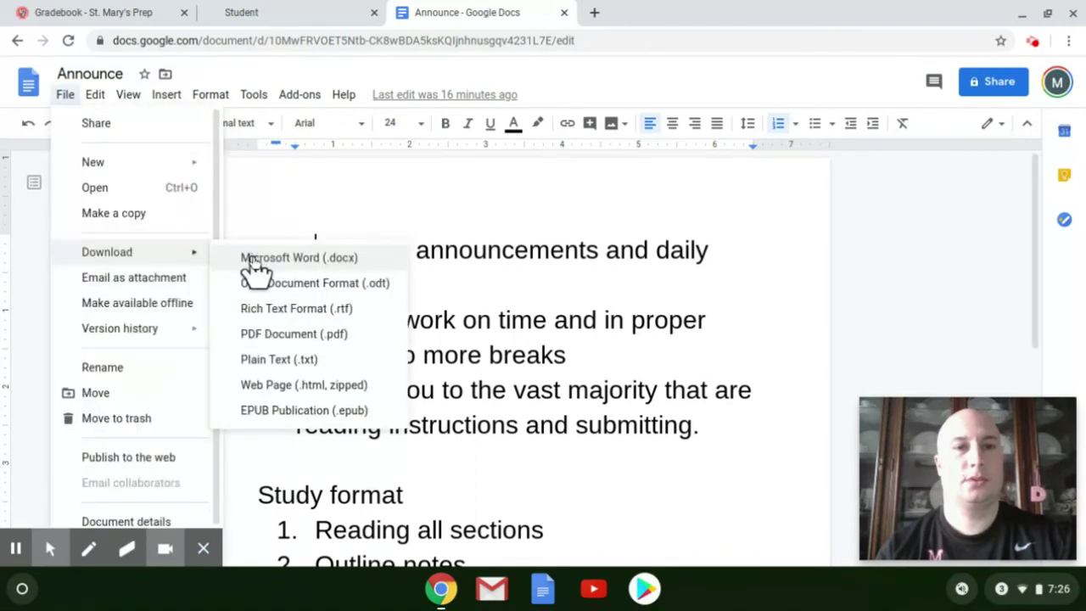
left_click(250, 259)
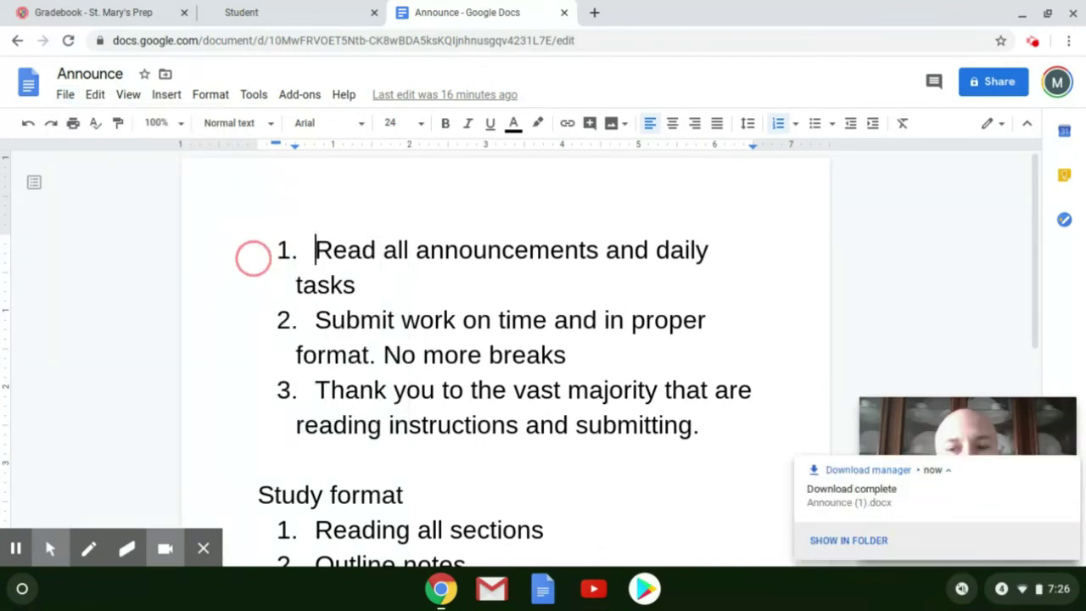
left_click(1069, 469)
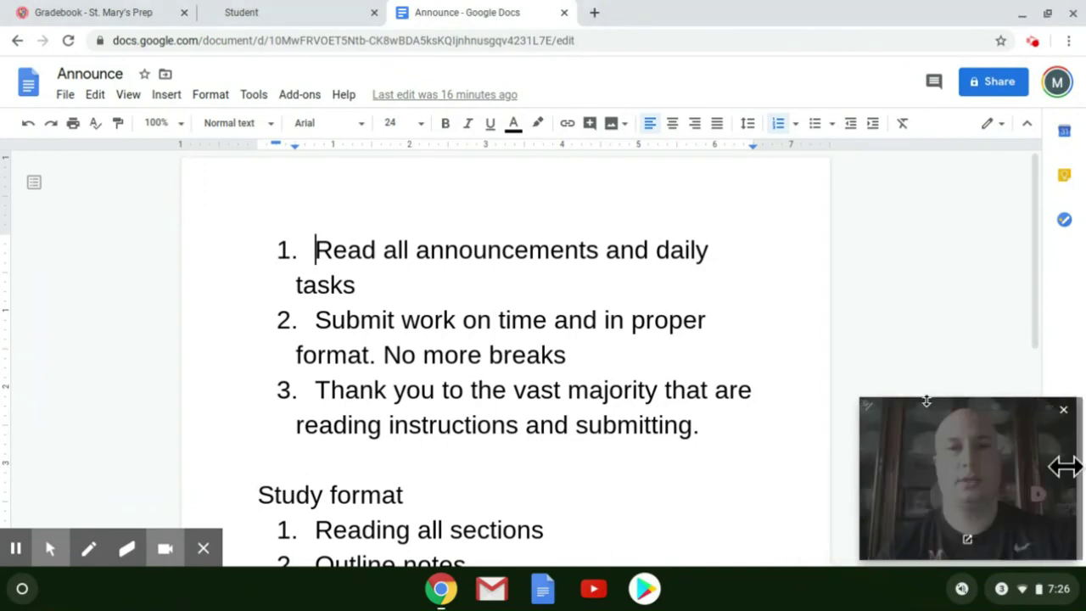
Switch to the school portal and attach Announce (1).docx from the local Downloads folder to the Ch. 26 Sec. 3 Outline submission.
left_click(356, 17)
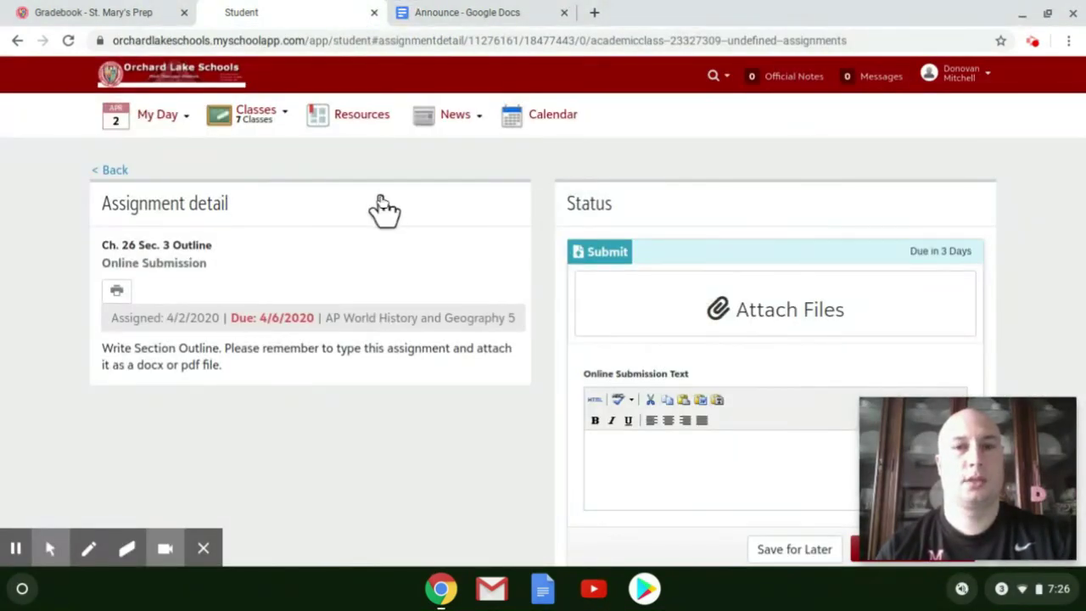
left_click(782, 323)
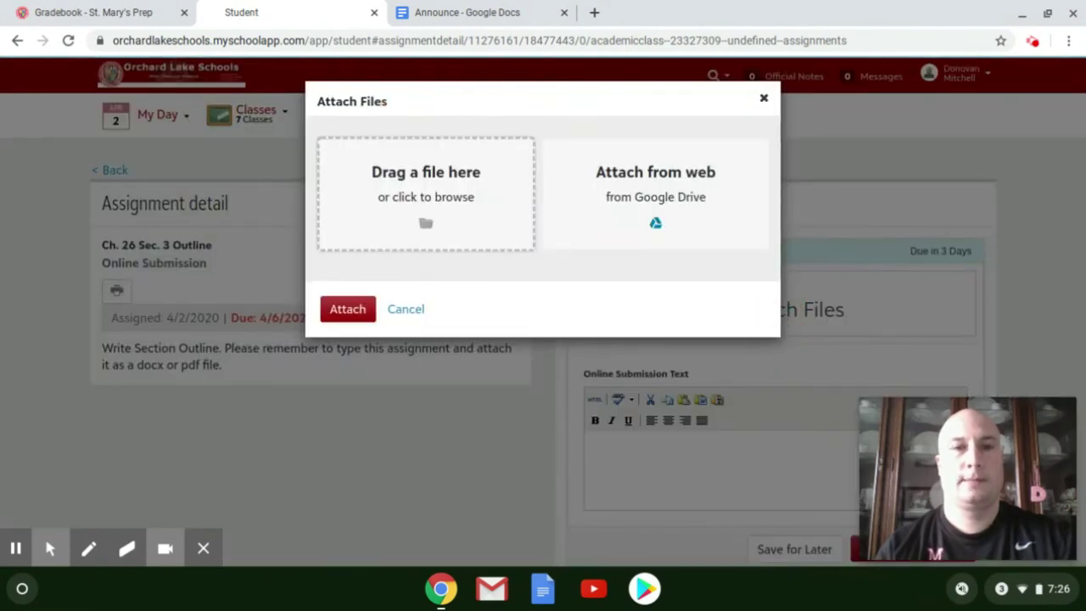
left_click(426, 228)
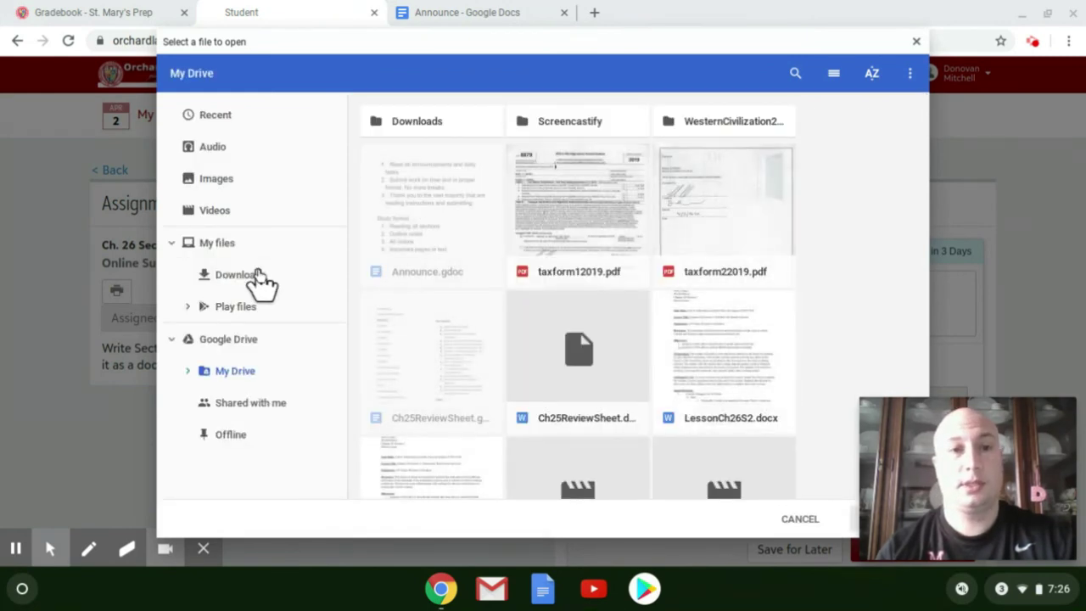
left_click(257, 277)
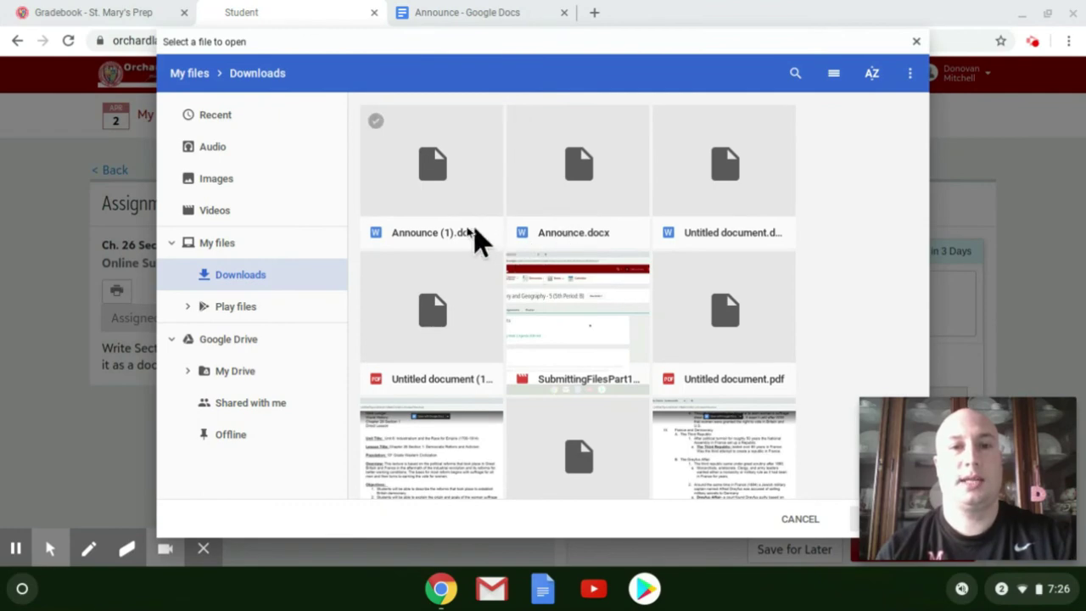
left_click(431, 180)
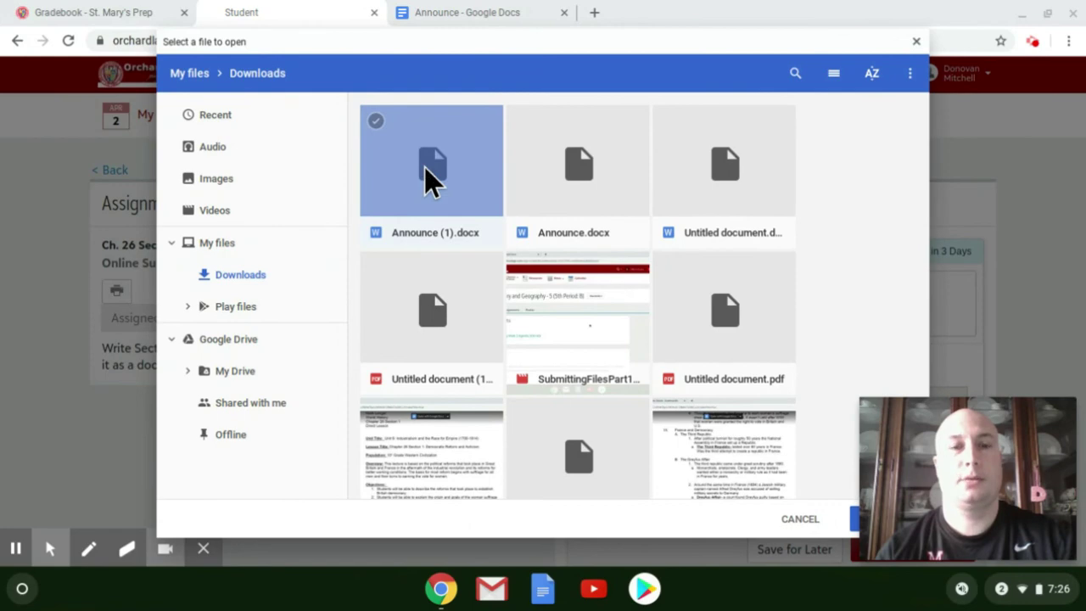
double_click(424, 170)
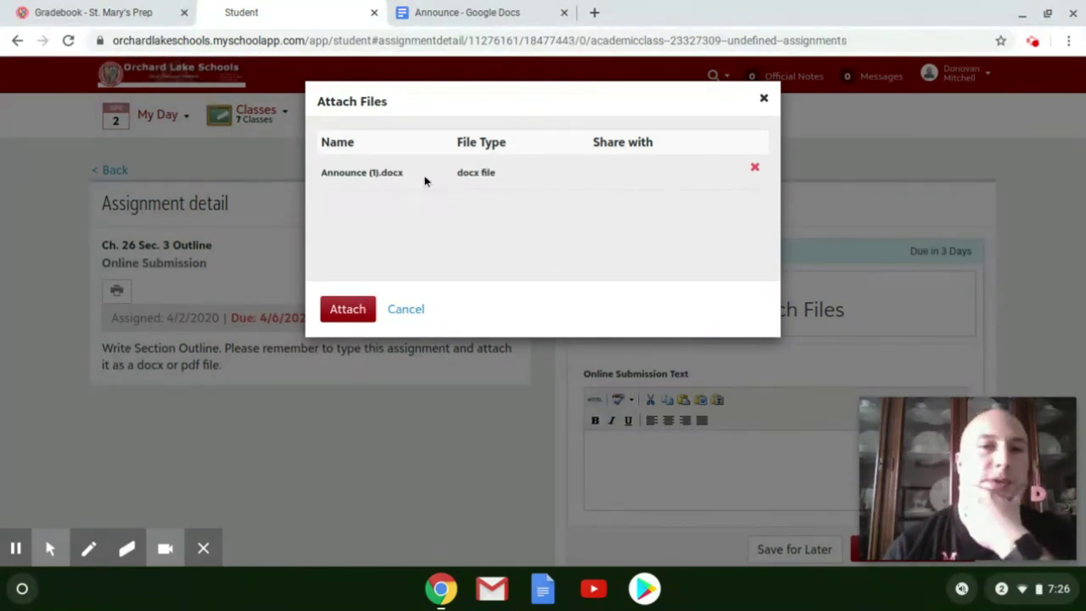
left_click(360, 306)
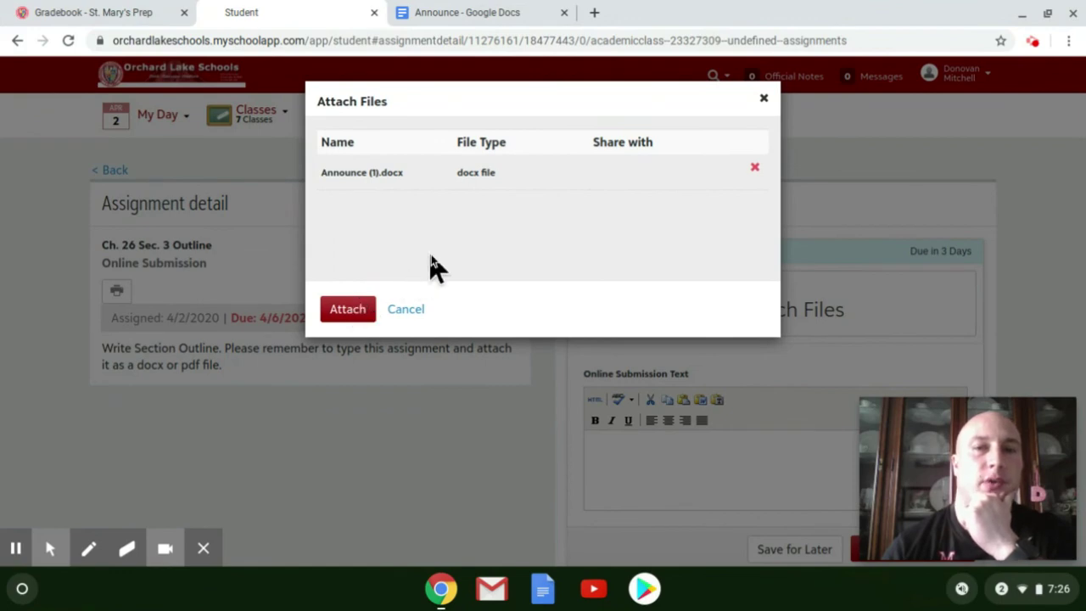